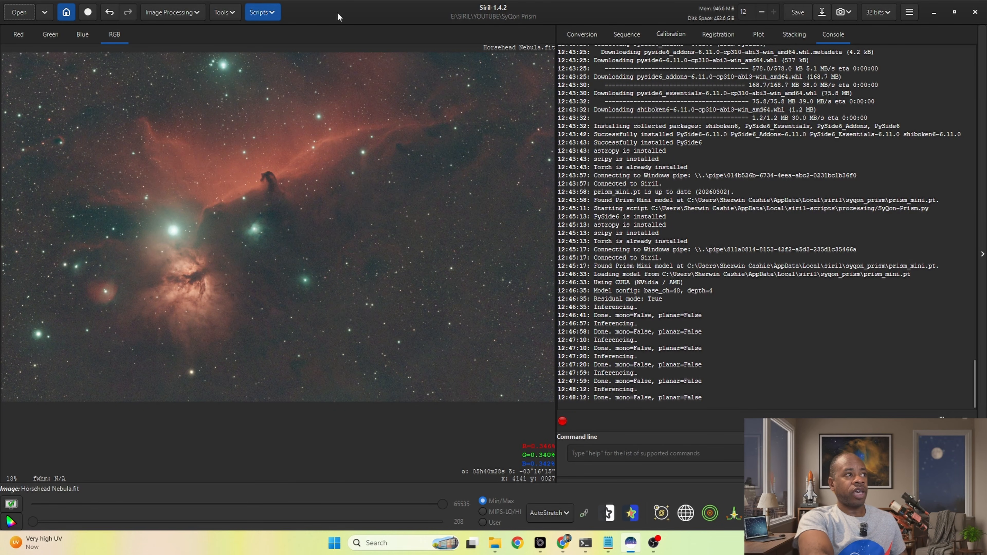
# Step: Open the script repository preferences to view the list of available scripts, and close them without changes
pyautogui.click(909, 17)
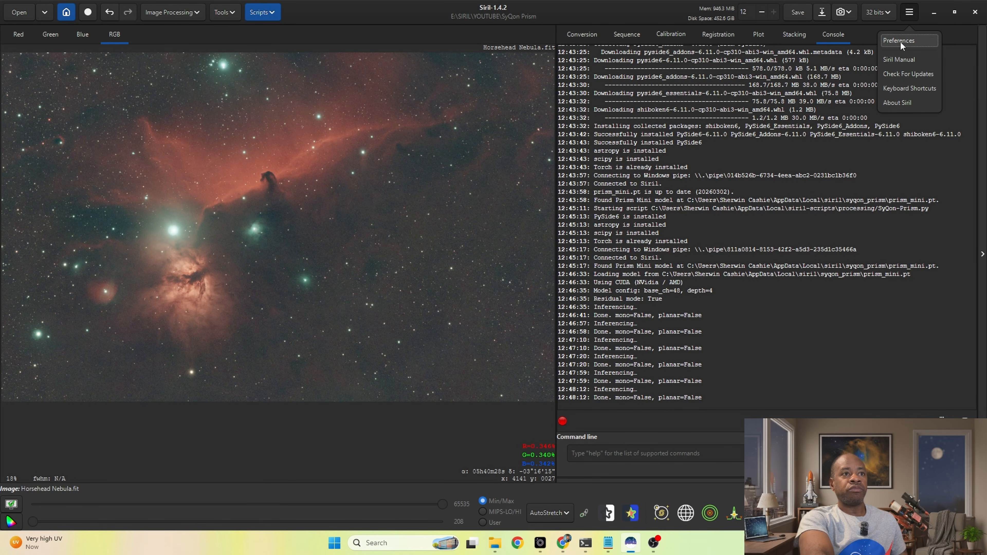
pyautogui.click(271, 13)
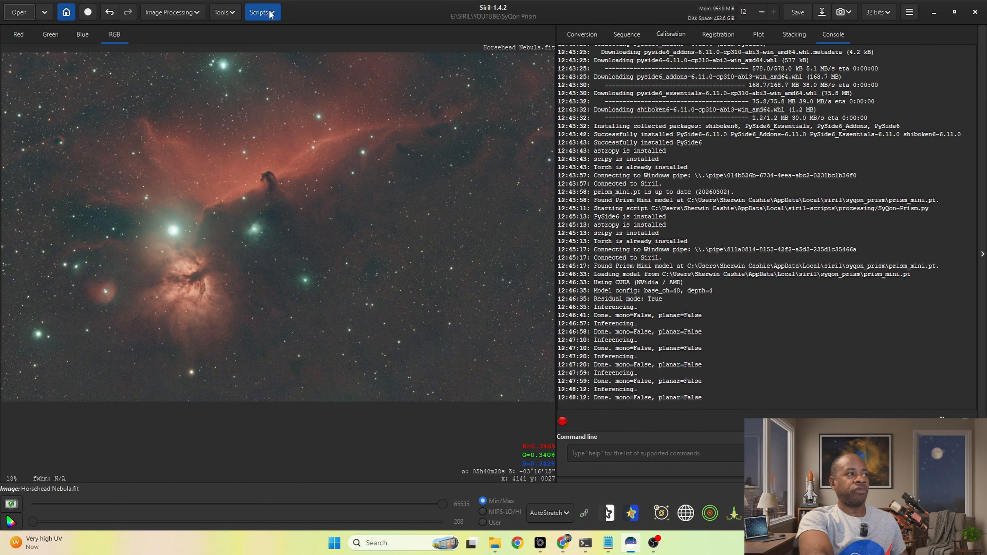
pyautogui.click(271, 13)
pyautogui.click(287, 60)
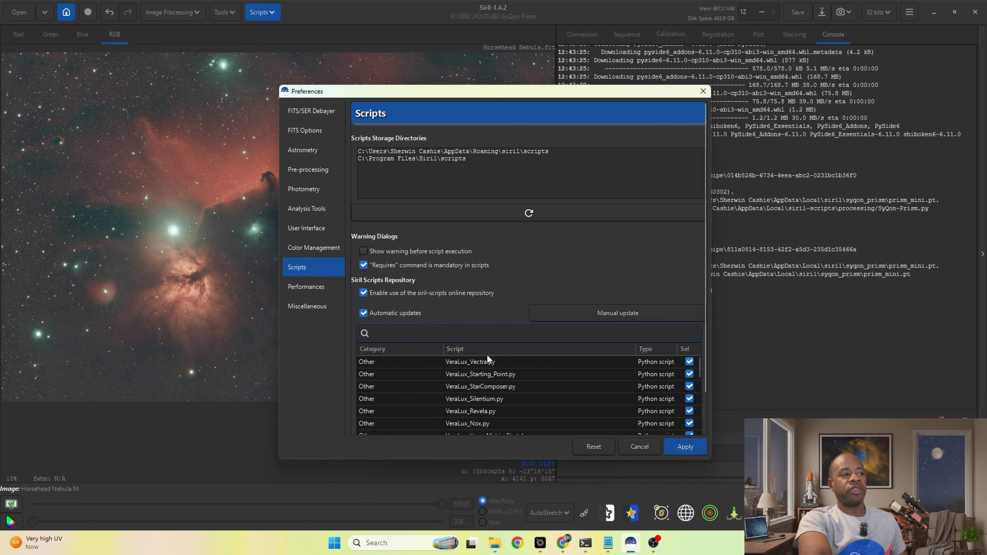
pyautogui.click(703, 91)
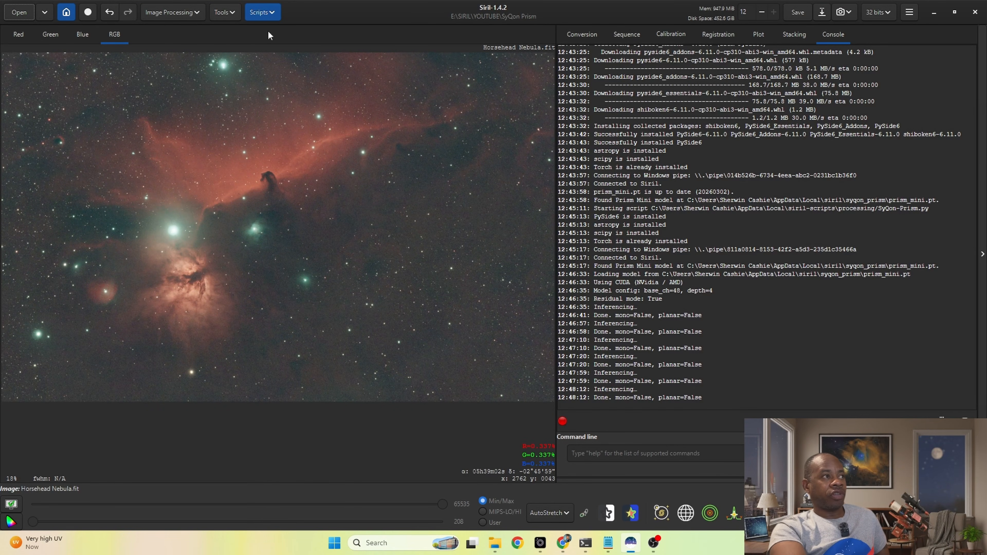
# Step: Launch the SyQon-Prism.py processing script and enlarge its window so all of its settings are readable
pyautogui.click(268, 12)
pyautogui.moveTo(283, 44)
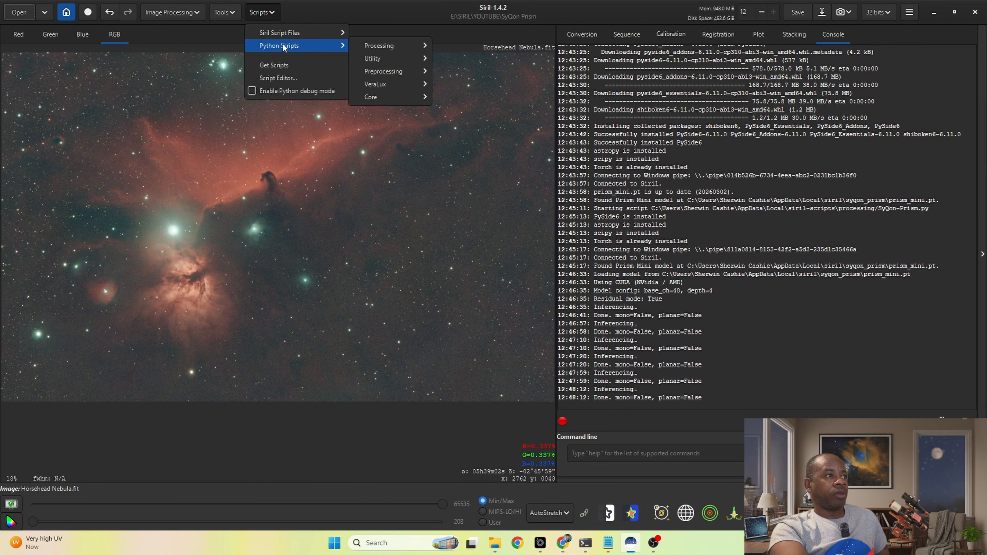
pyautogui.moveTo(412, 49)
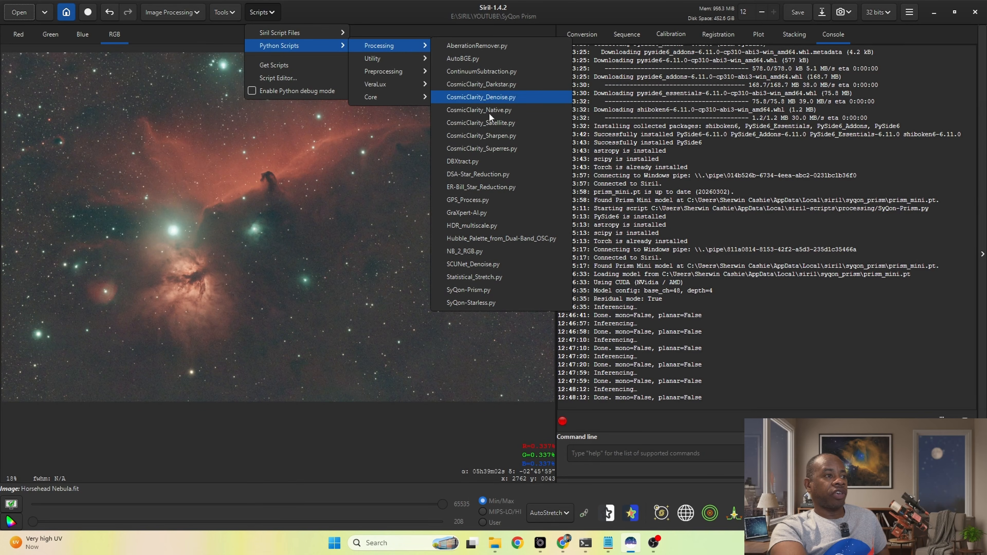
pyautogui.click(485, 290)
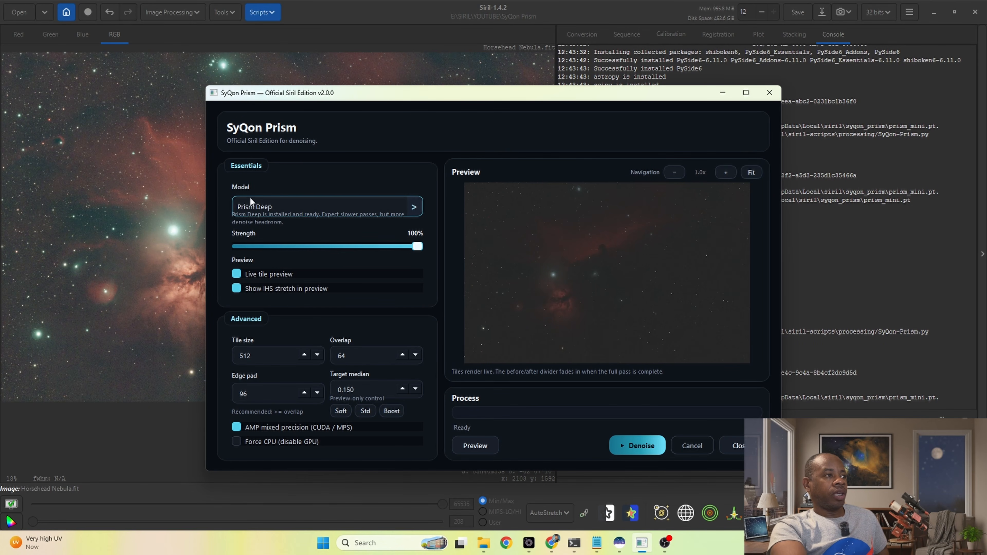
pyautogui.moveTo(345, 98); pyautogui.dragTo(309, 77)
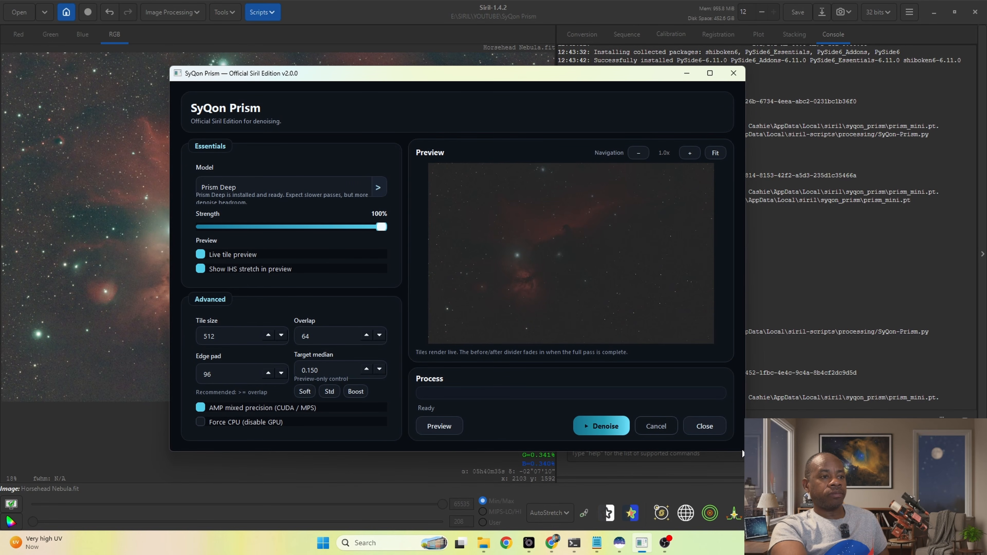
pyautogui.moveTo(743, 452); pyautogui.dragTo(837, 492)
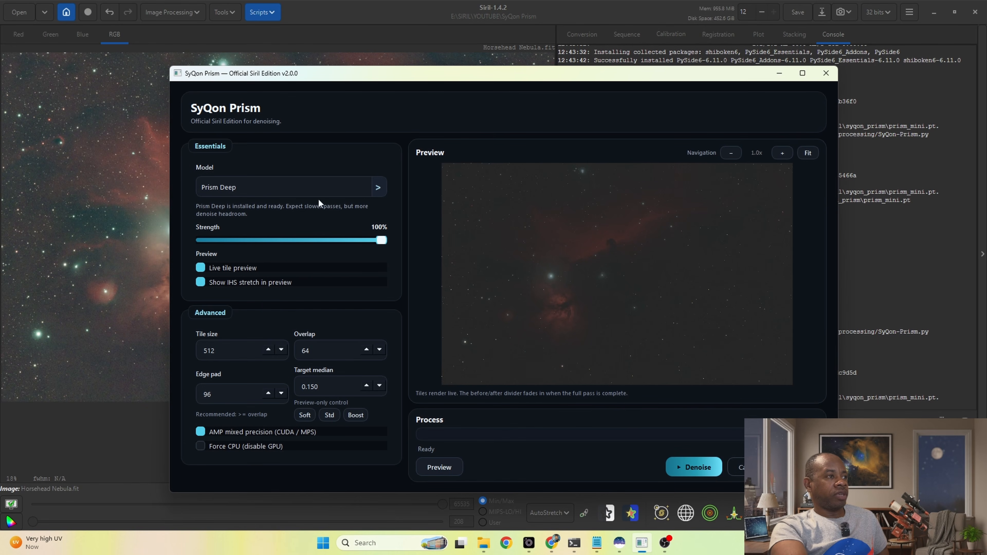
# Step: Choose the Prism Deep model at 100% strength and apply the Soft preview stretch preset with a target median of 0.150
pyautogui.click(376, 186)
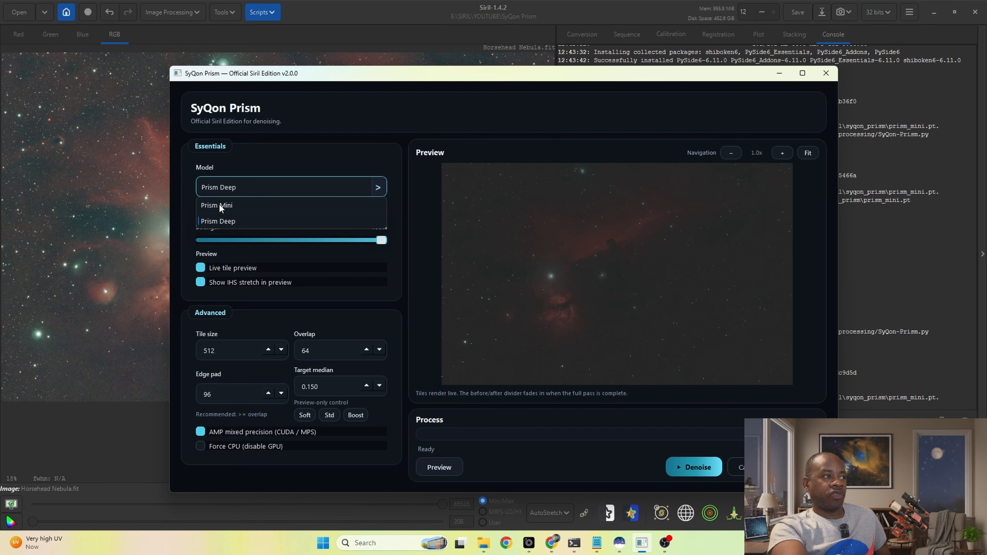
pyautogui.click(230, 222)
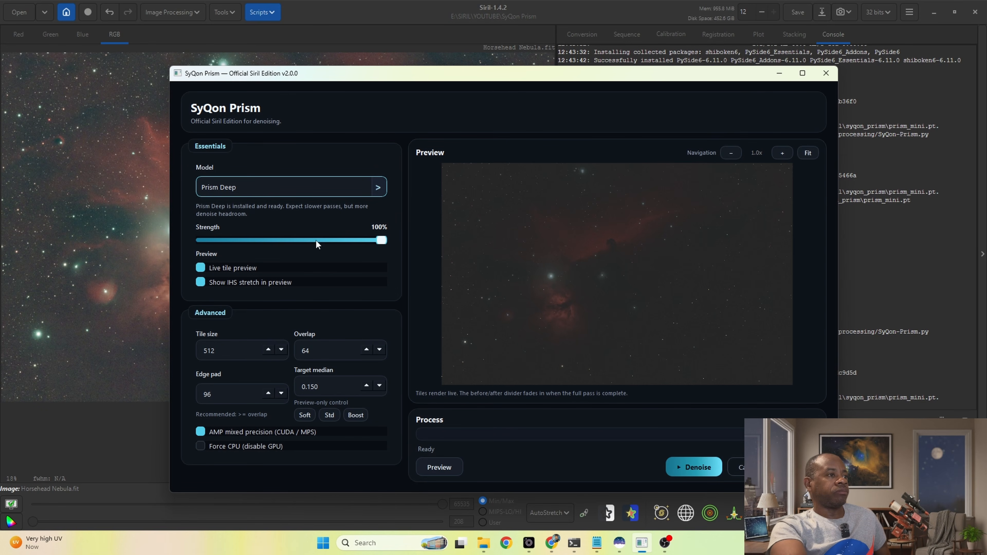
pyautogui.moveTo(382, 241)
pyautogui.mouseDown()
pyautogui.moveTo(342, 241)
pyautogui.moveTo(384, 244)
pyautogui.mouseUp()
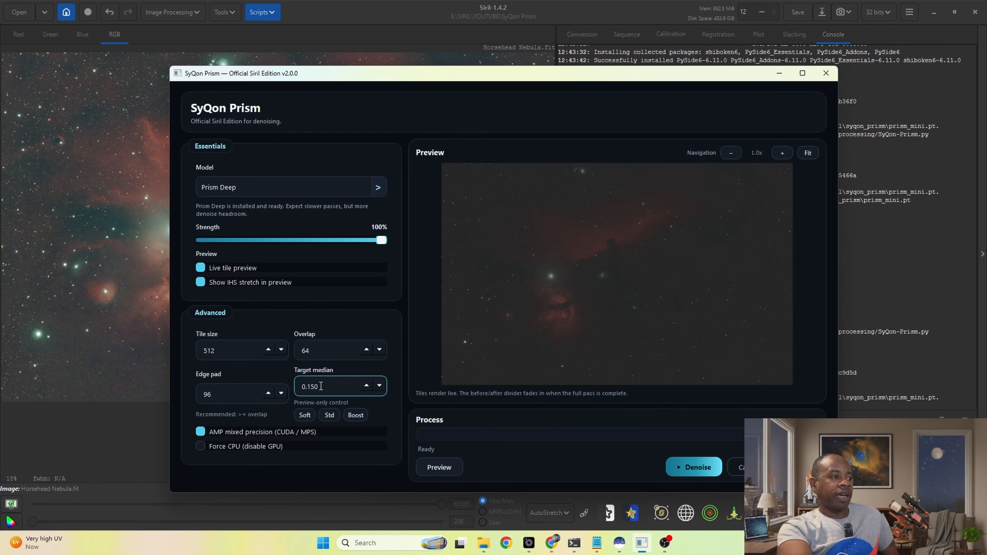
pyautogui.click(329, 414)
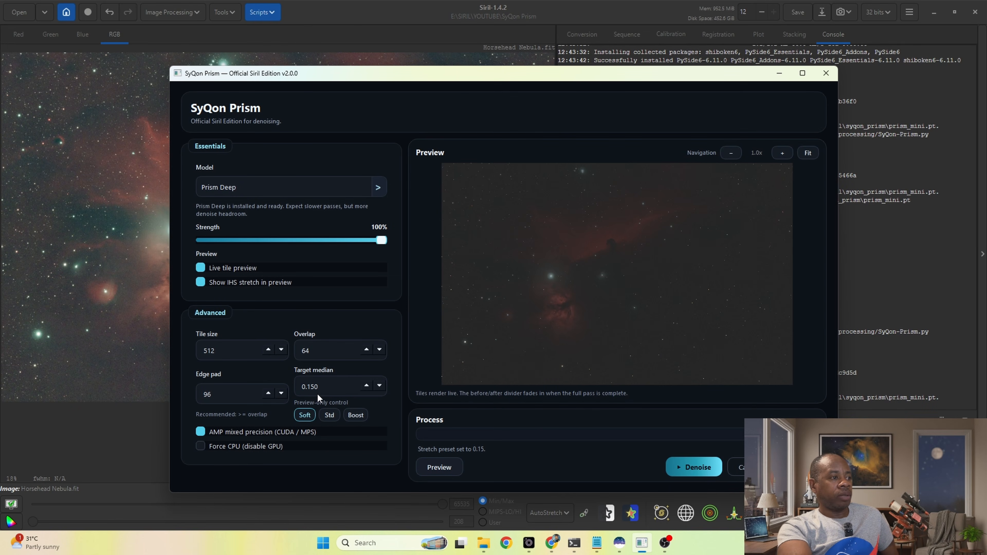
pyautogui.scroll(1, 351, 384)
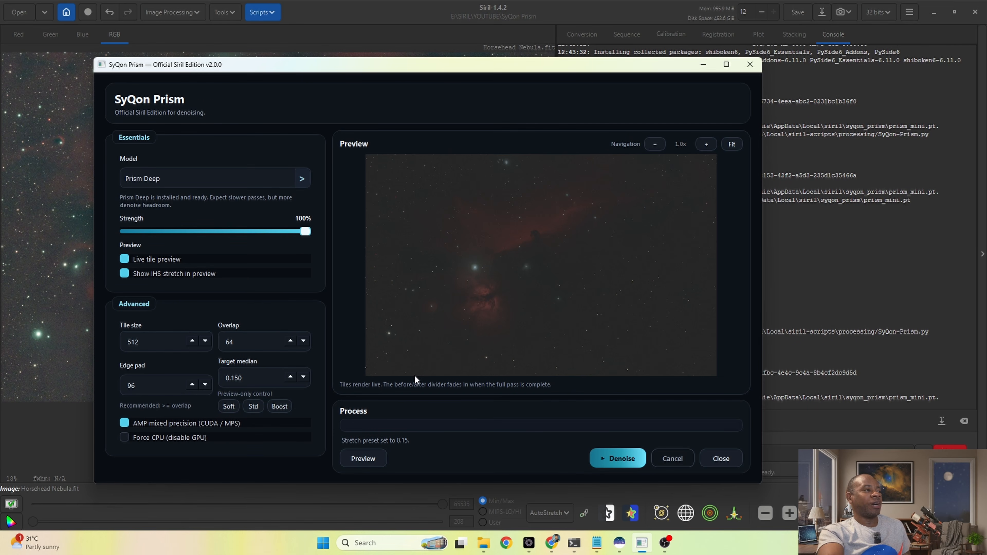
# Step: Place the 512 px preview square over the Horsehead and run a test tile preview
pyautogui.click(368, 458)
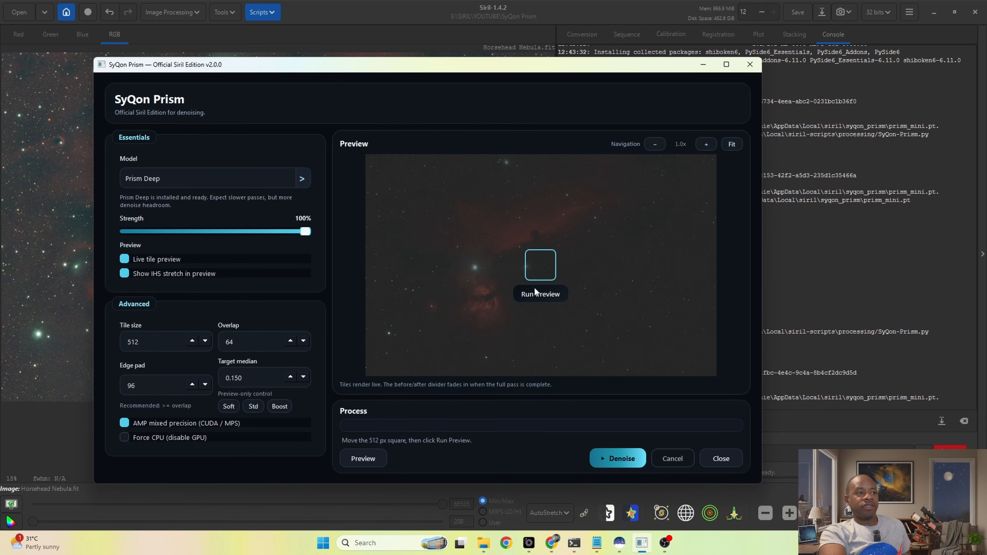
pyautogui.moveTo(537, 264); pyautogui.dragTo(533, 234)
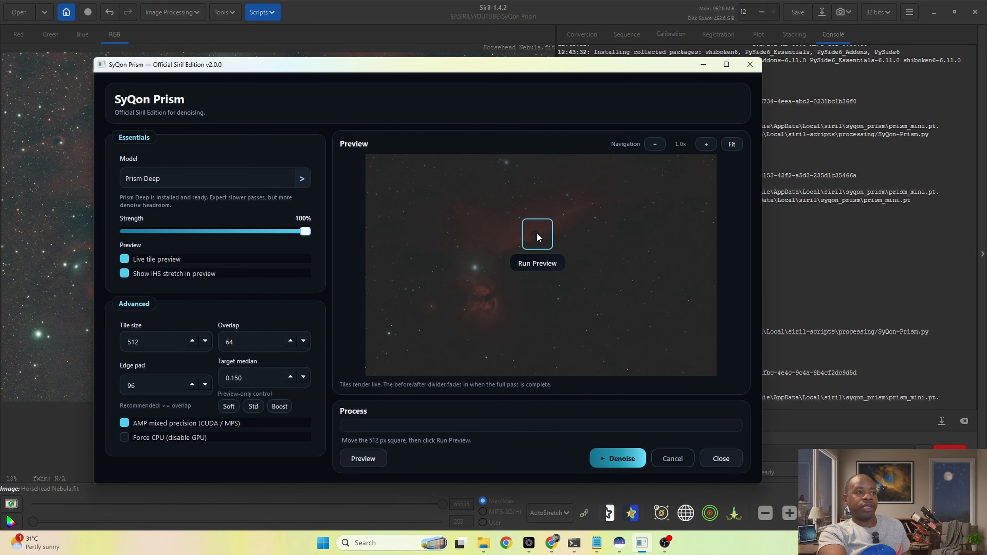
pyautogui.click(541, 263)
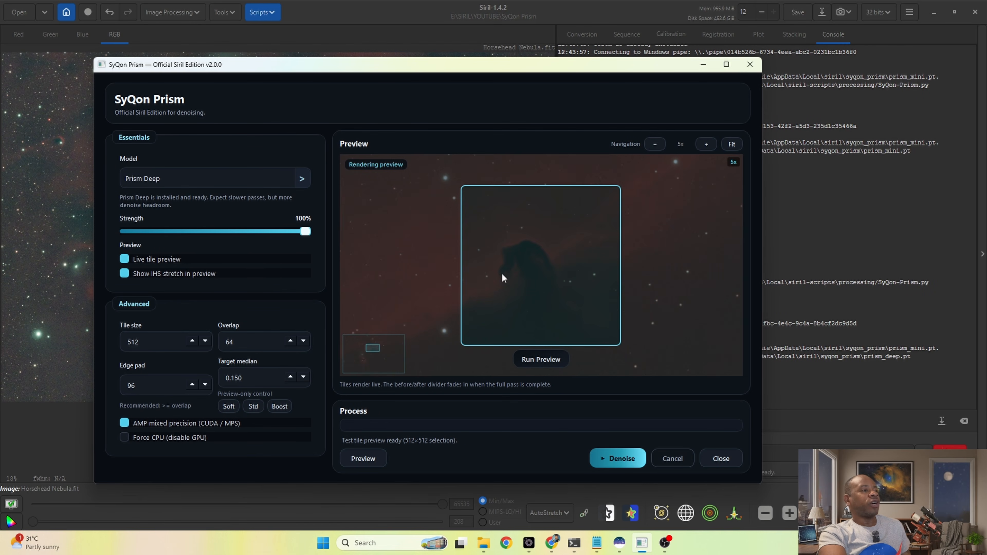
# Step: Examine the denoised test tile around the Horsehead at several magnifications, comparing it with the surrounding untreated area
pyautogui.moveTo(532, 285)
pyautogui.mouseDown()
pyautogui.moveTo(523, 296)
pyautogui.moveTo(531, 281)
pyautogui.mouseUp()
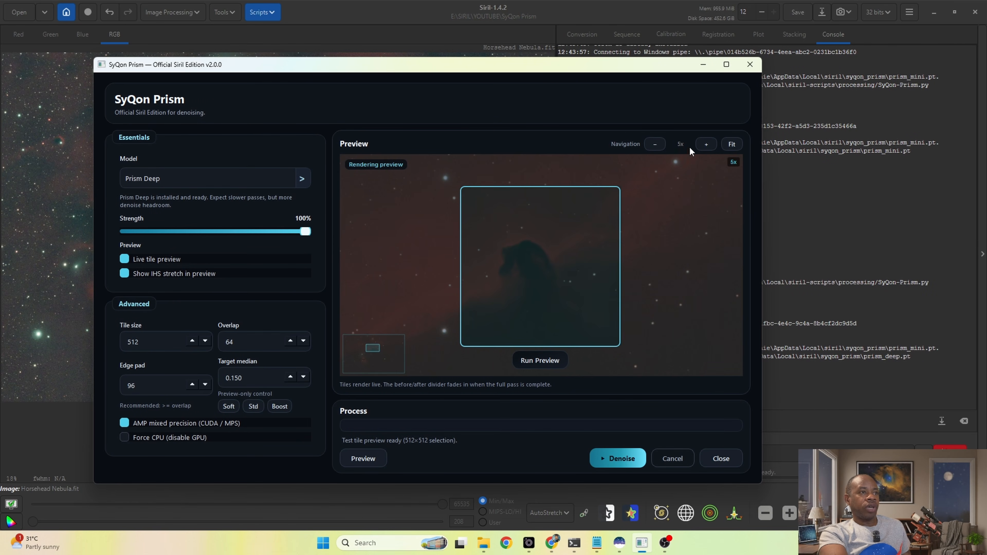
pyautogui.click(706, 144)
pyautogui.click(705, 144)
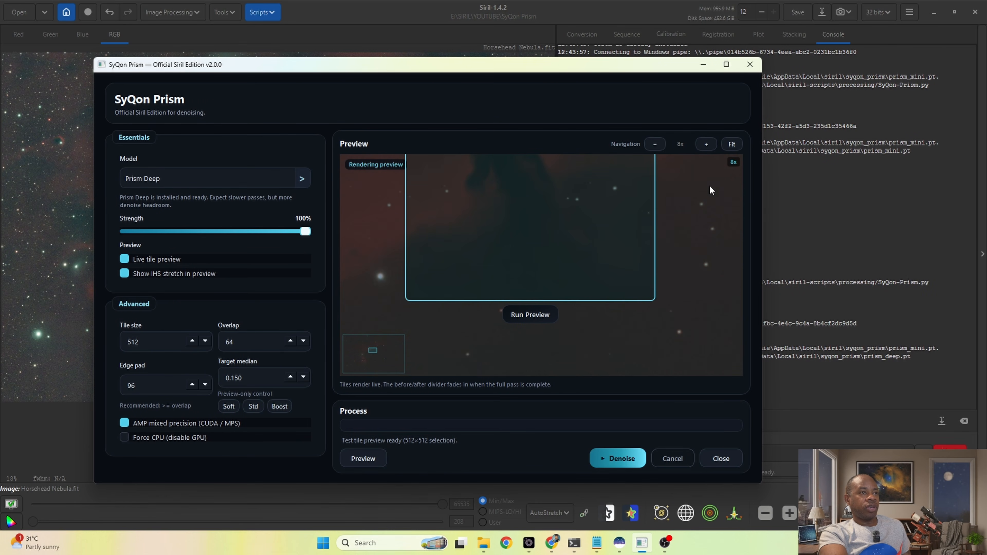
pyautogui.moveTo(602, 210)
pyautogui.mouseDown()
pyautogui.moveTo(599, 261)
pyautogui.moveTo(602, 202)
pyautogui.mouseUp()
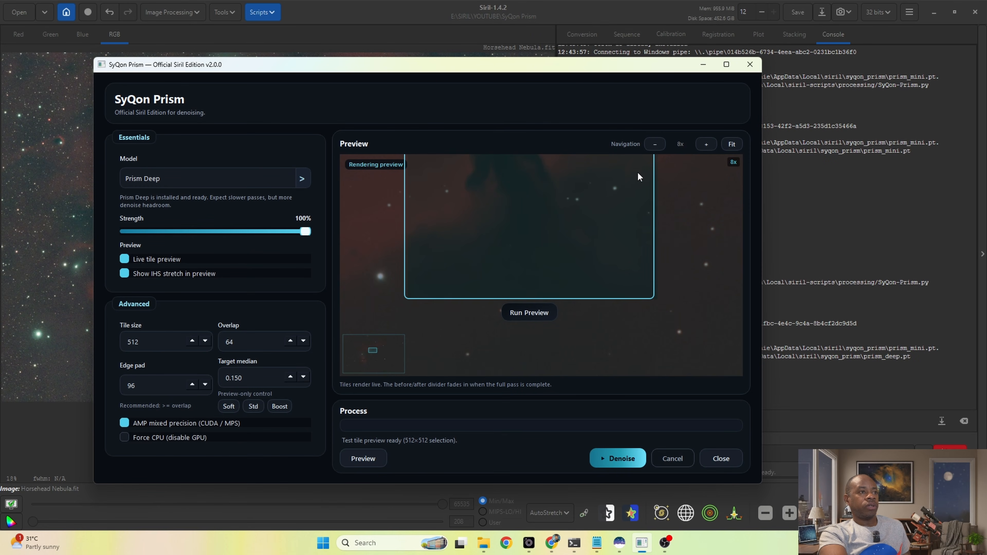
pyautogui.click(656, 144)
pyautogui.click(727, 145)
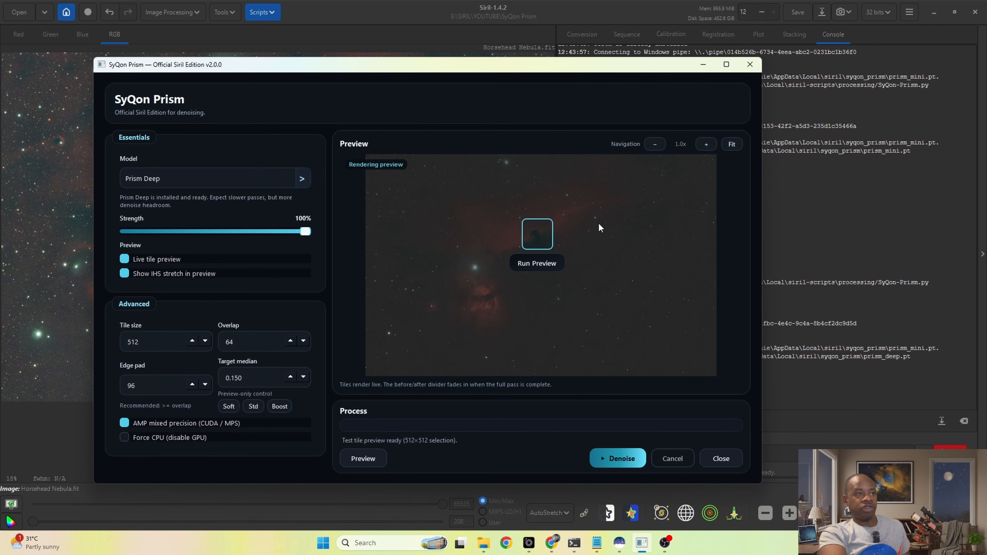
pyautogui.scroll(5, 529, 243)
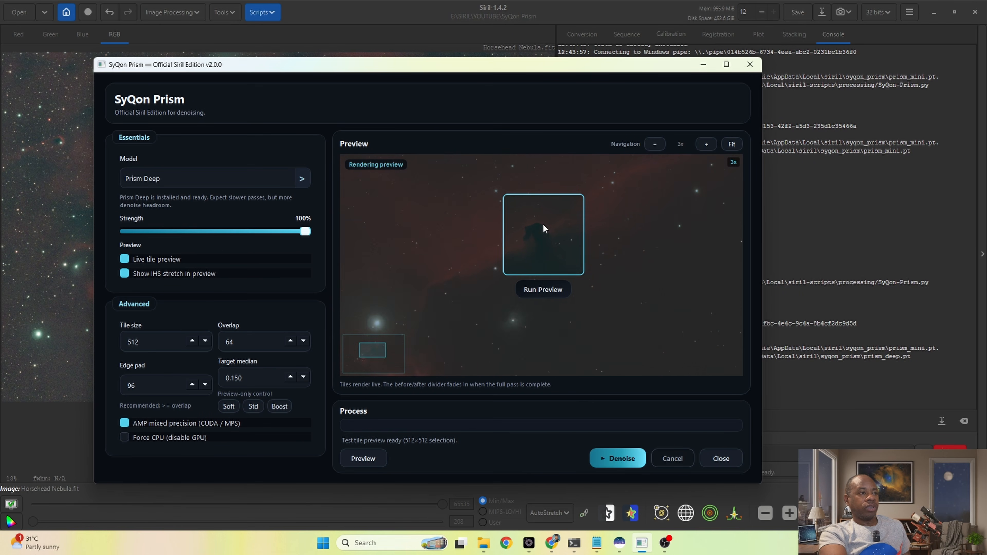
pyautogui.scroll(7, 541, 265)
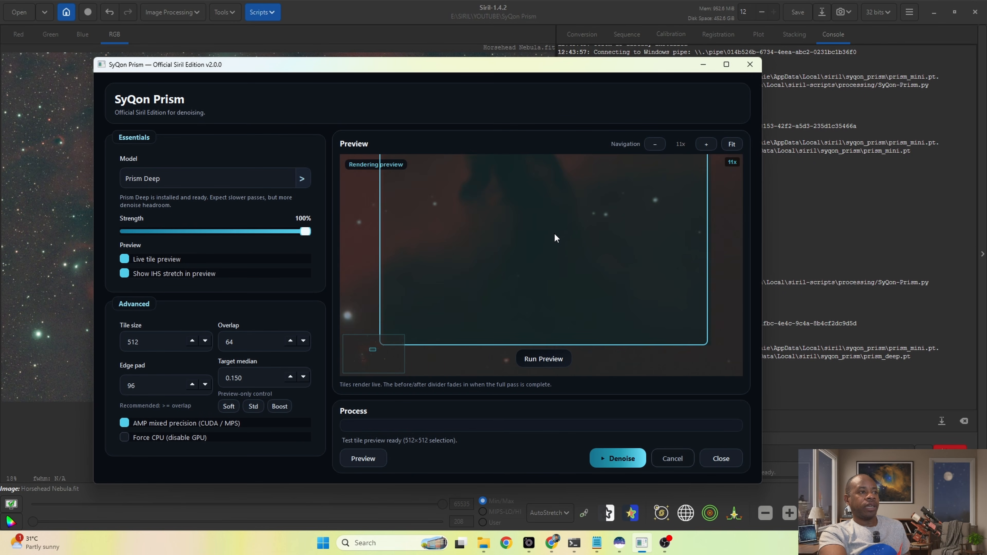
pyautogui.scroll(-5, 543, 211)
pyautogui.scroll(8, 528, 233)
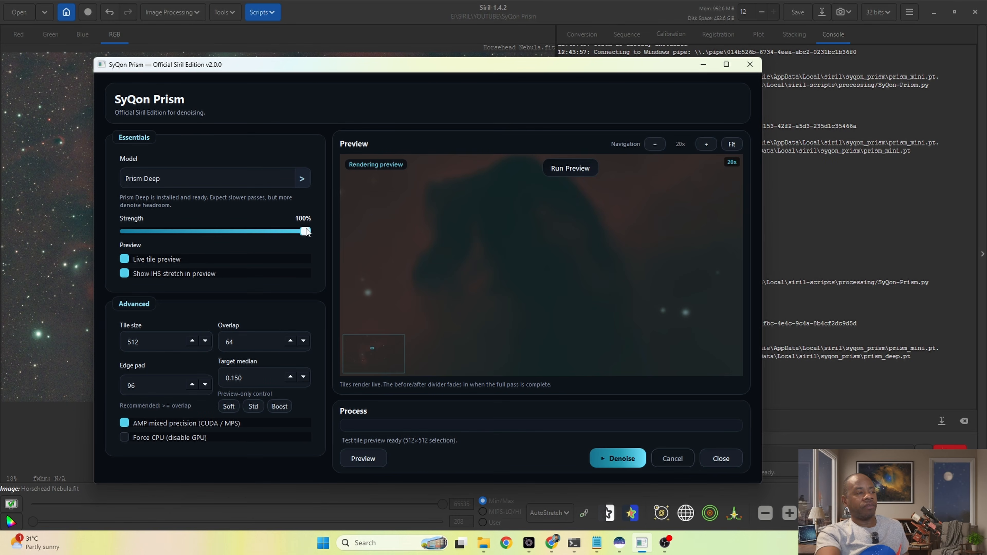
# Step: Lower the denoise strength to 22% and denoise the full image
pyautogui.moveTo(305, 232); pyautogui.dragTo(207, 232)
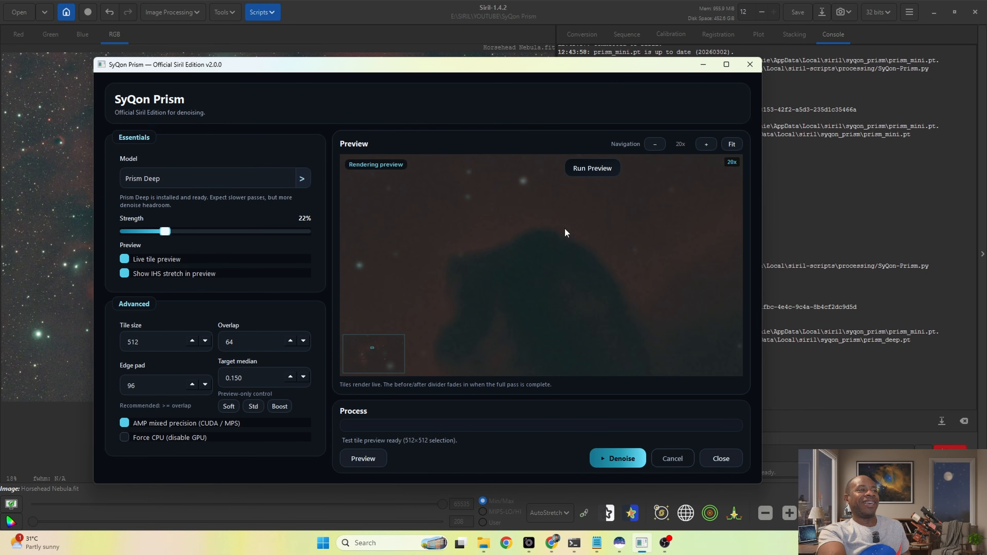
pyautogui.click(610, 457)
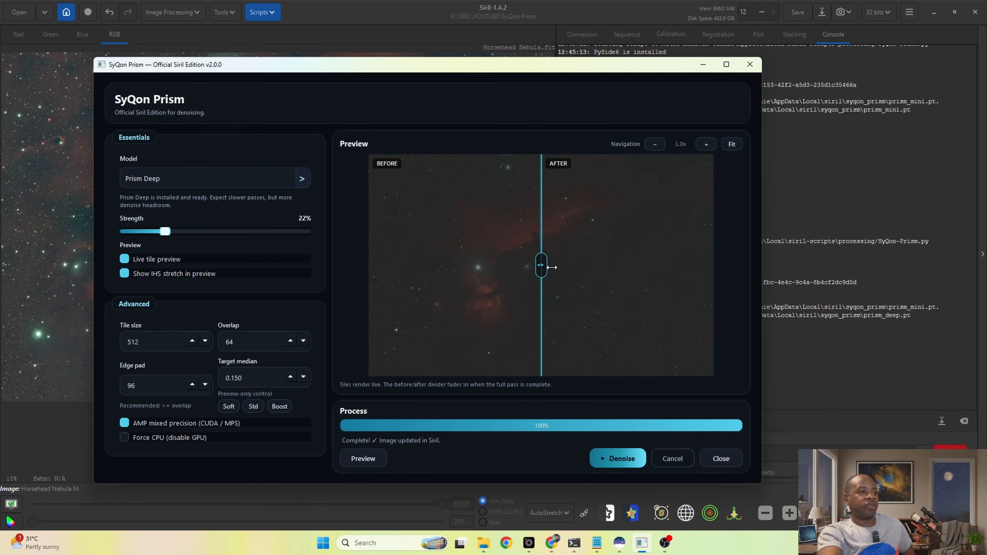
# Step: Compare the before and after results around the Horsehead at up to 20x magnification by sweeping the divider across it
pyautogui.scroll(5, 538, 265)
pyautogui.scroll(-4, 527, 257)
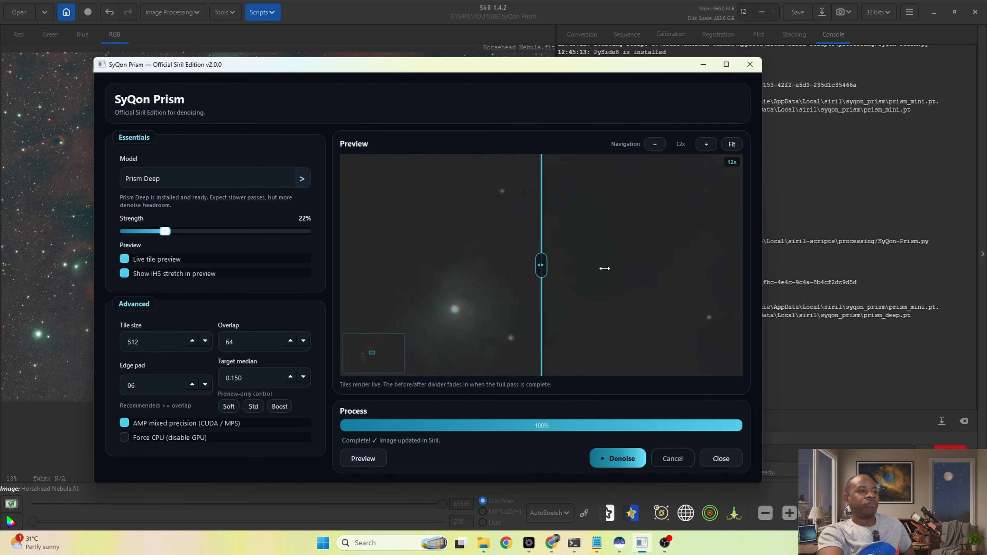
pyautogui.moveTo(598, 222); pyautogui.dragTo(587, 222)
pyautogui.scroll(3, 606, 177)
pyautogui.scroll(5, 583, 198)
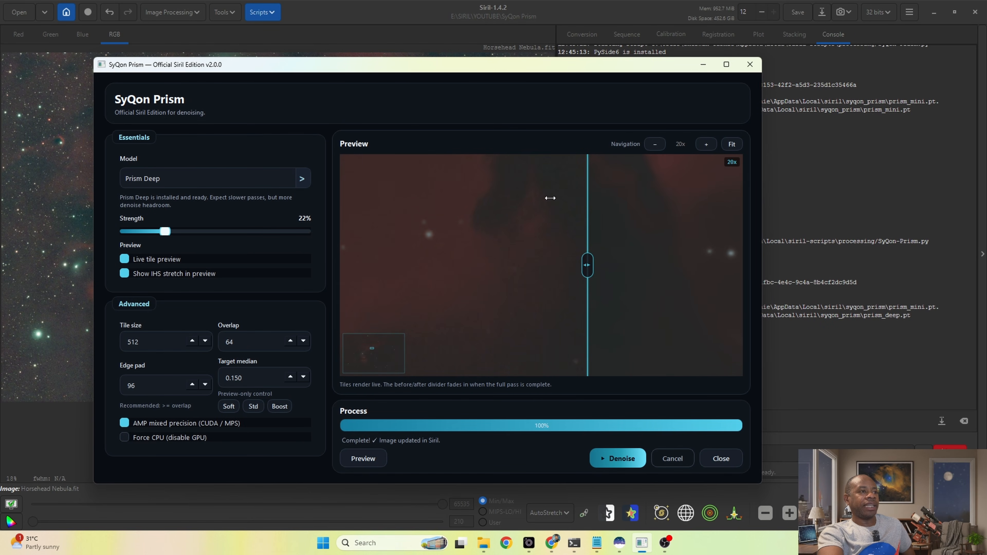
pyautogui.moveTo(588, 265); pyautogui.dragTo(447, 265)
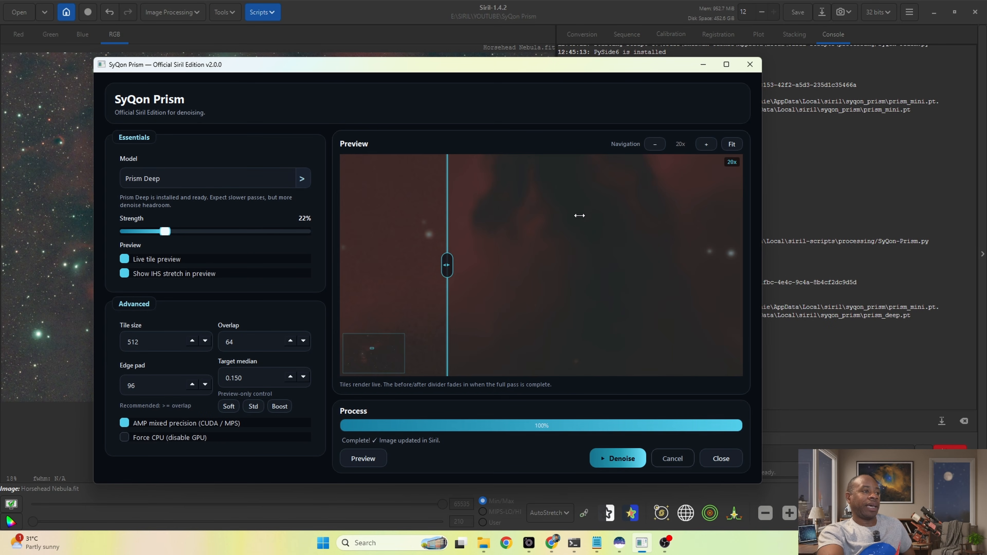
pyautogui.moveTo(448, 264); pyautogui.dragTo(640, 273)
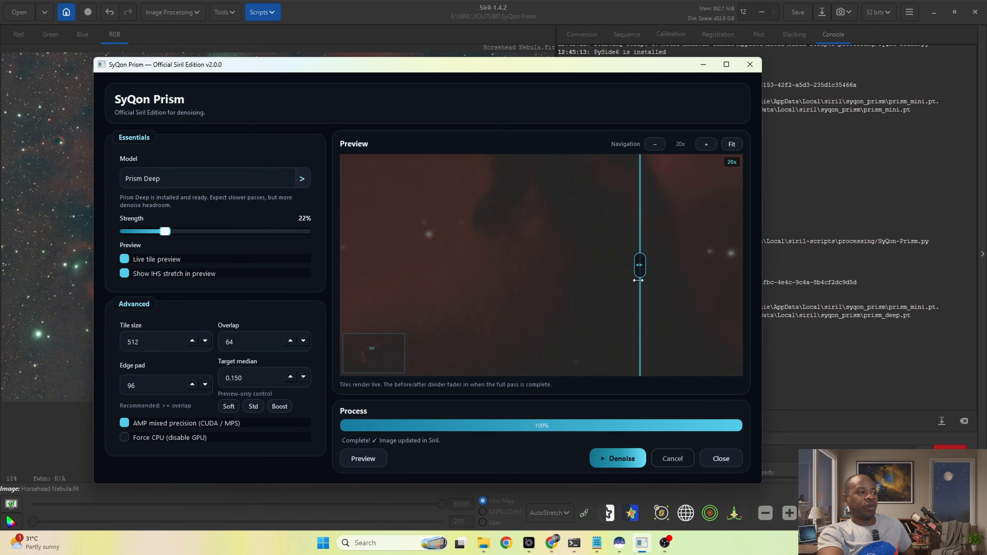
# Step: Switch to Chrome and examine the before/after noise comparison on the SyQon Prism Deep page
pyautogui.click(552, 543)
pyautogui.scroll(-8, 467, 183)
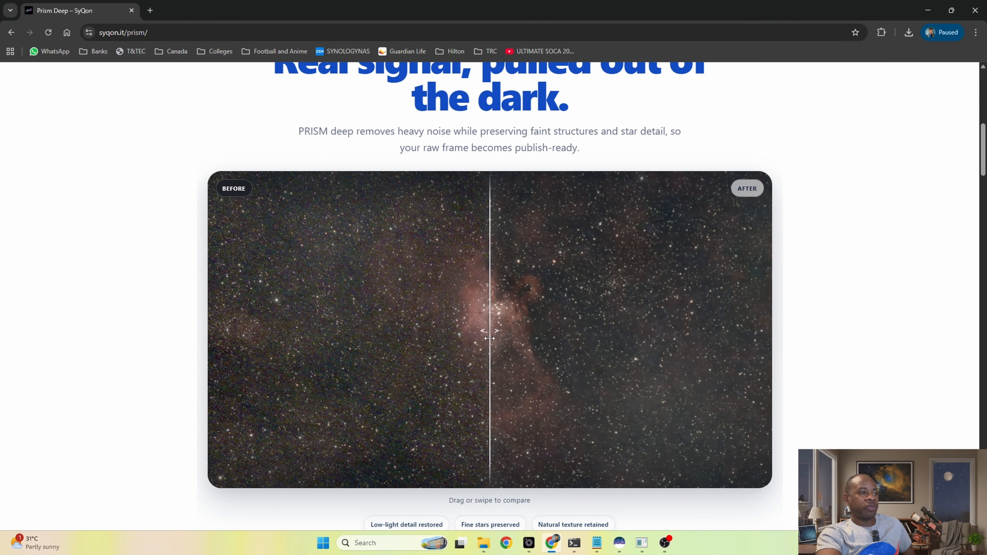
pyautogui.moveTo(489, 338); pyautogui.dragTo(411, 331)
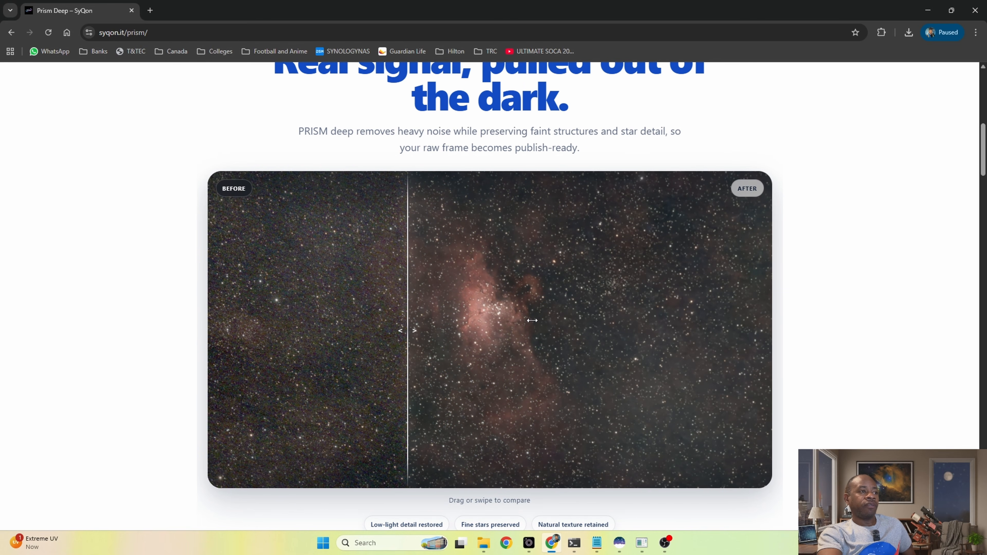
pyautogui.scroll(3, 532, 320)
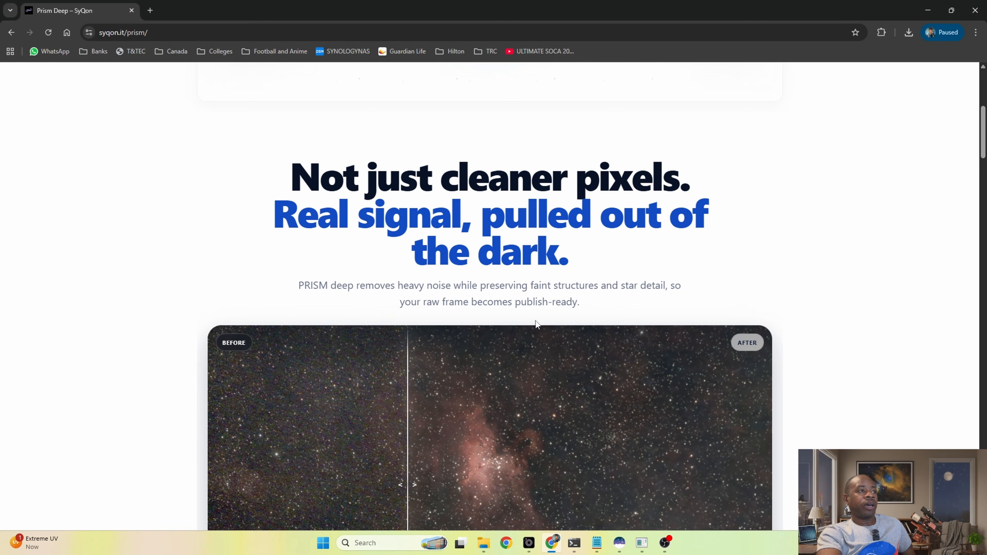
pyautogui.scroll(-5, 535, 323)
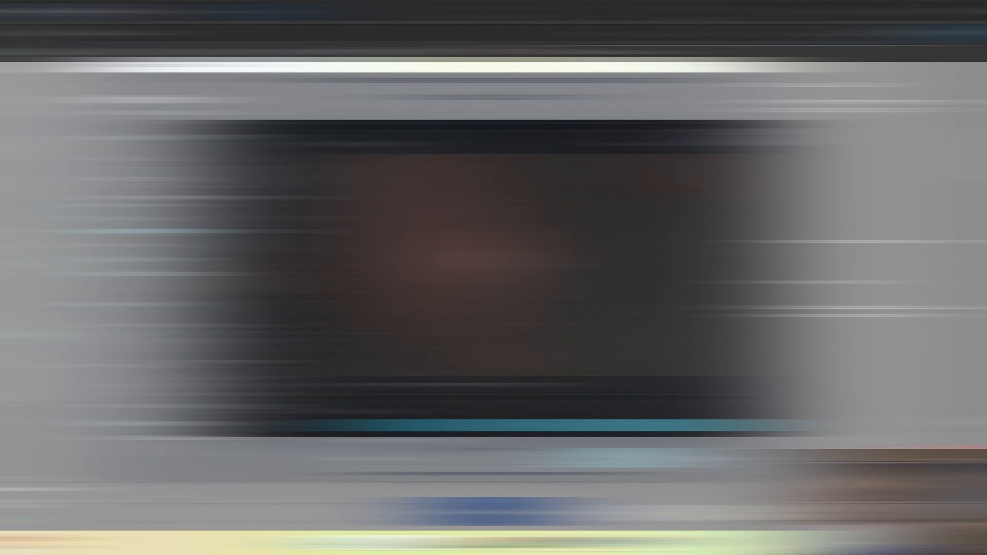